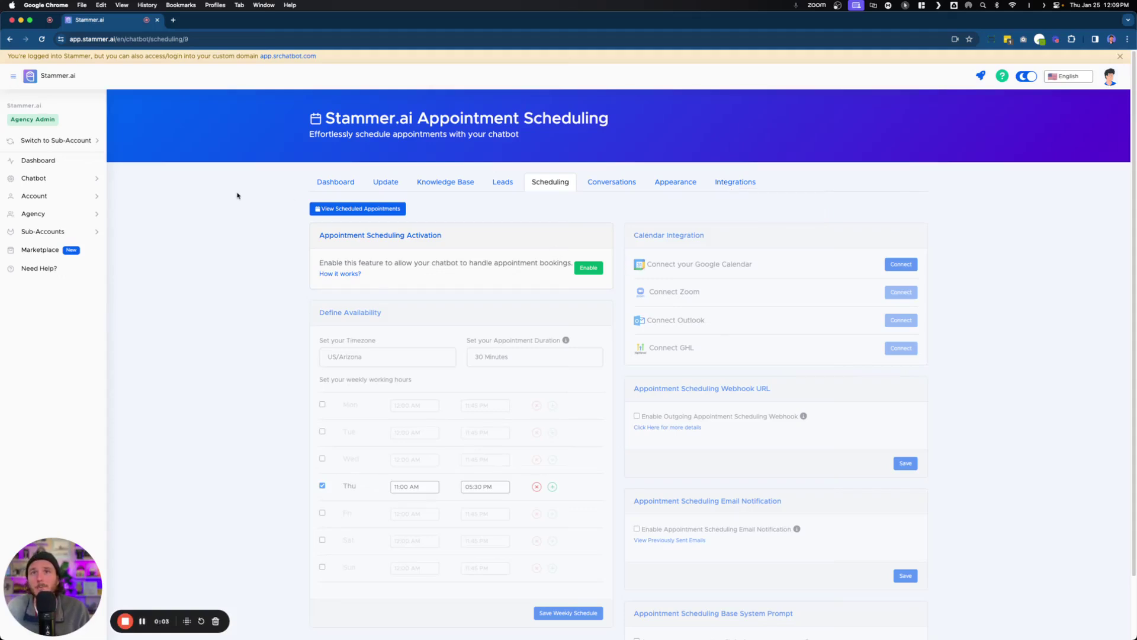
pyautogui.scroll(-1, 237, 195)
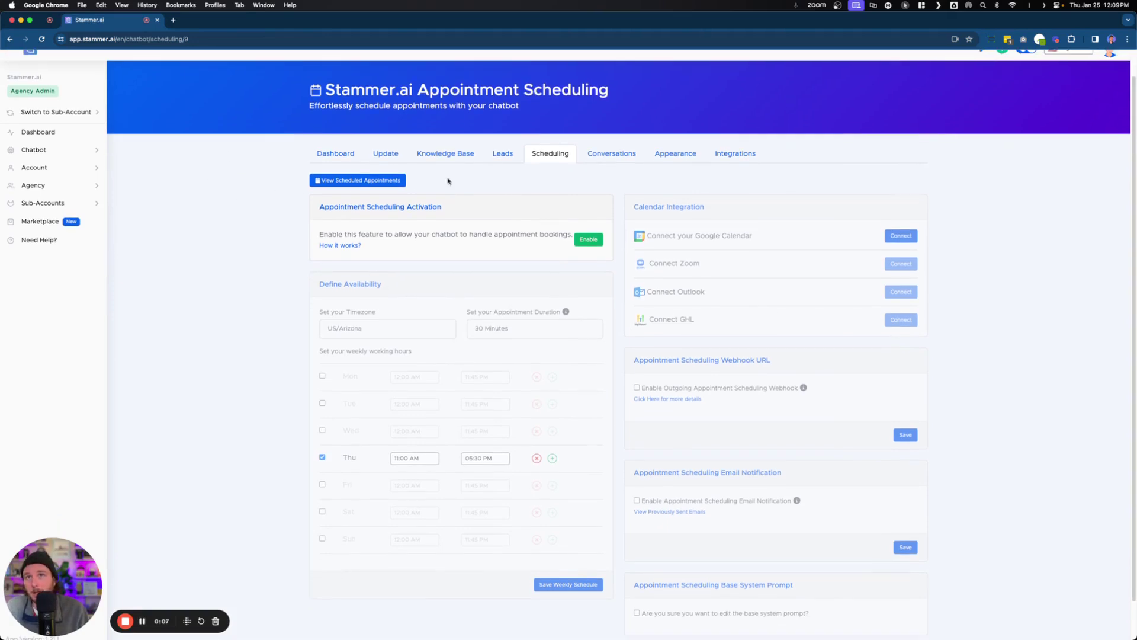
pyautogui.scroll(1, 202, 177)
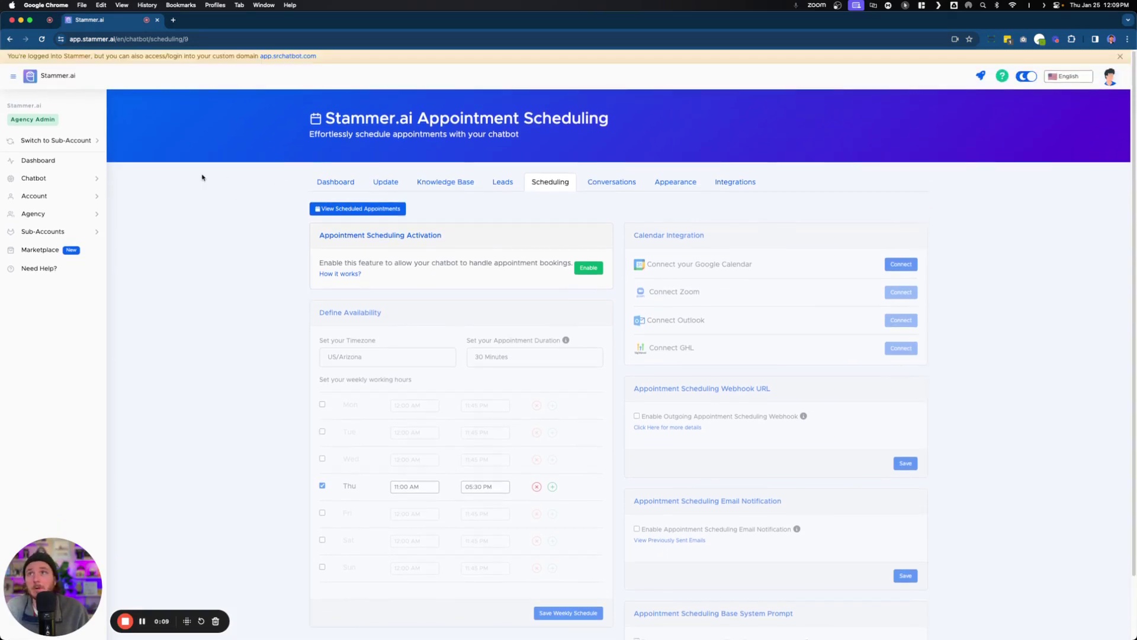
pyautogui.scroll(-1, 465, 161)
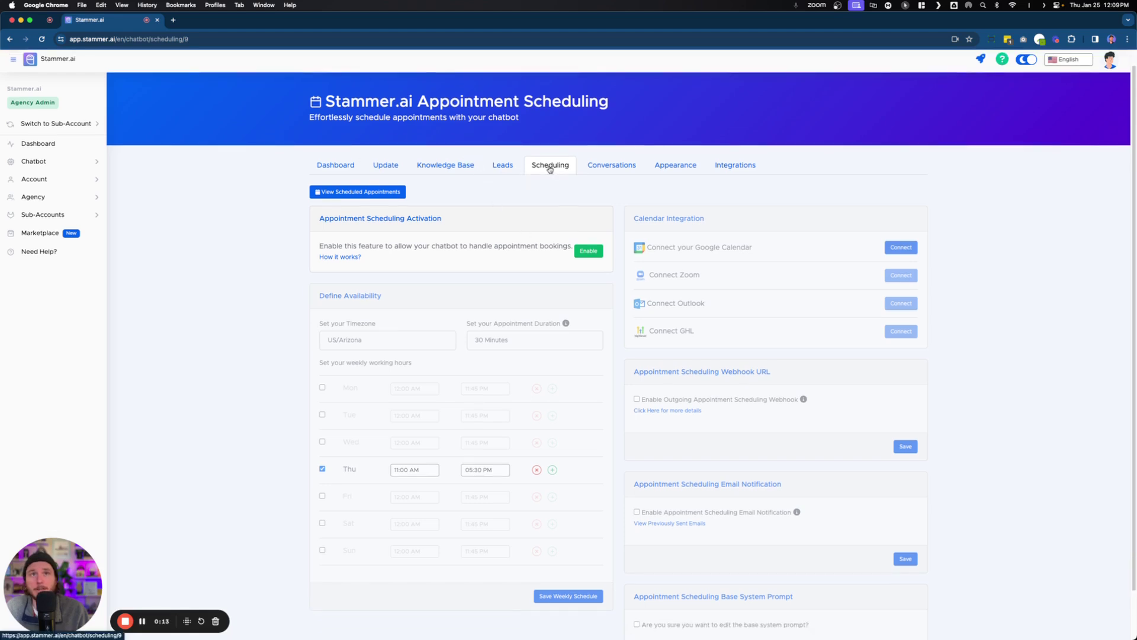
pyautogui.scroll(-2, 548, 170)
# Turn on appointment scheduling, then accept calendar data-sharing to begin the Google Calendar connection.
pyautogui.click(595, 209)
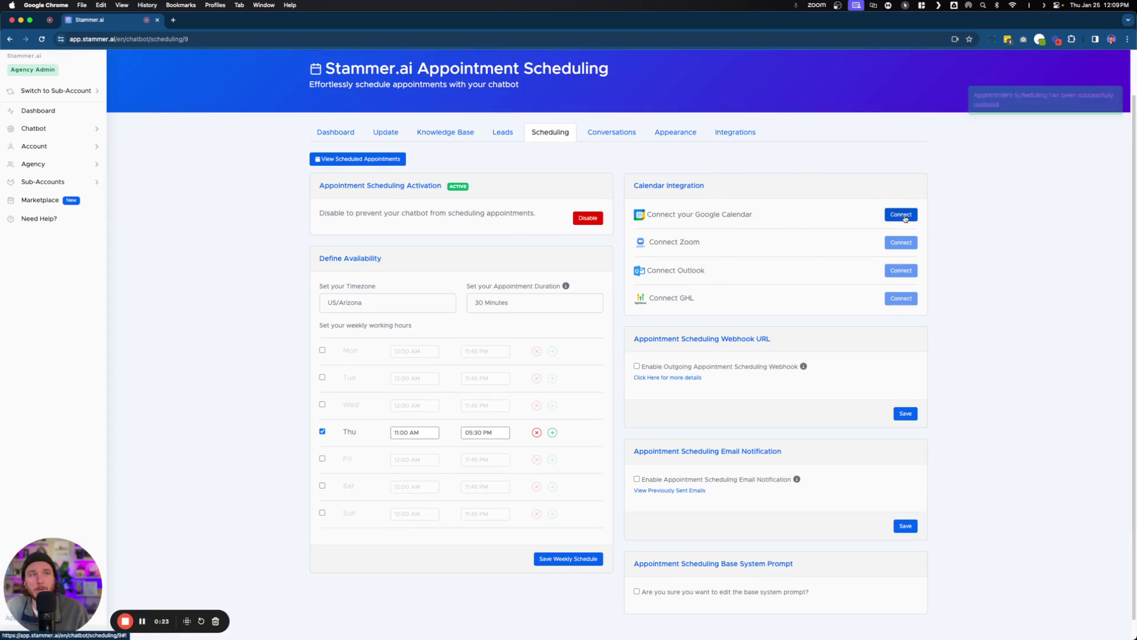
pyautogui.click(904, 218)
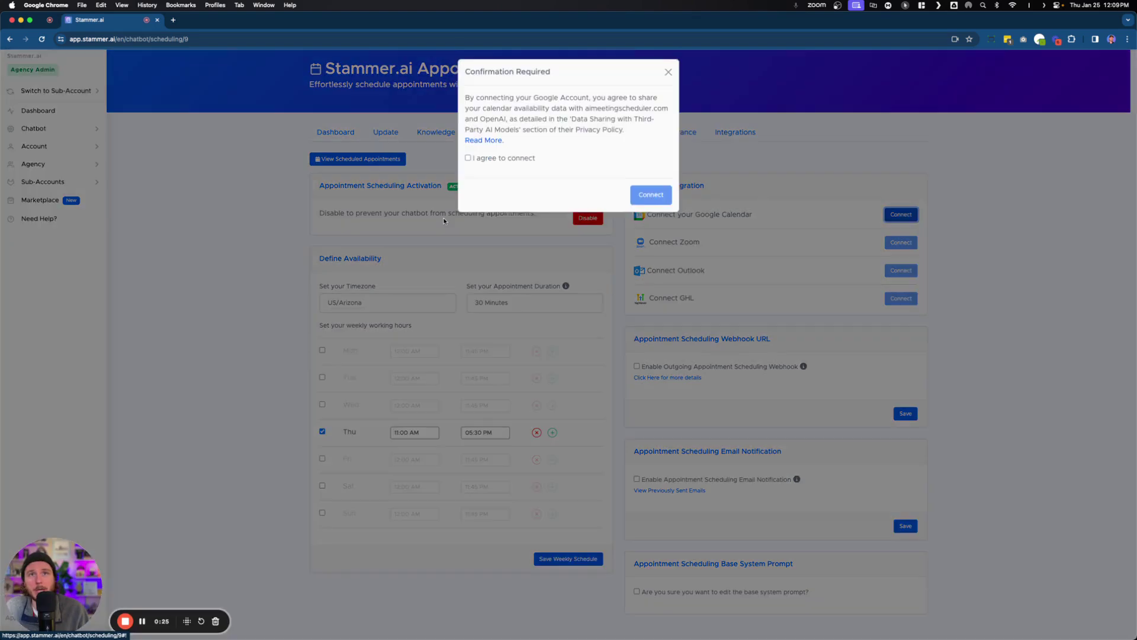
pyautogui.click(467, 160)
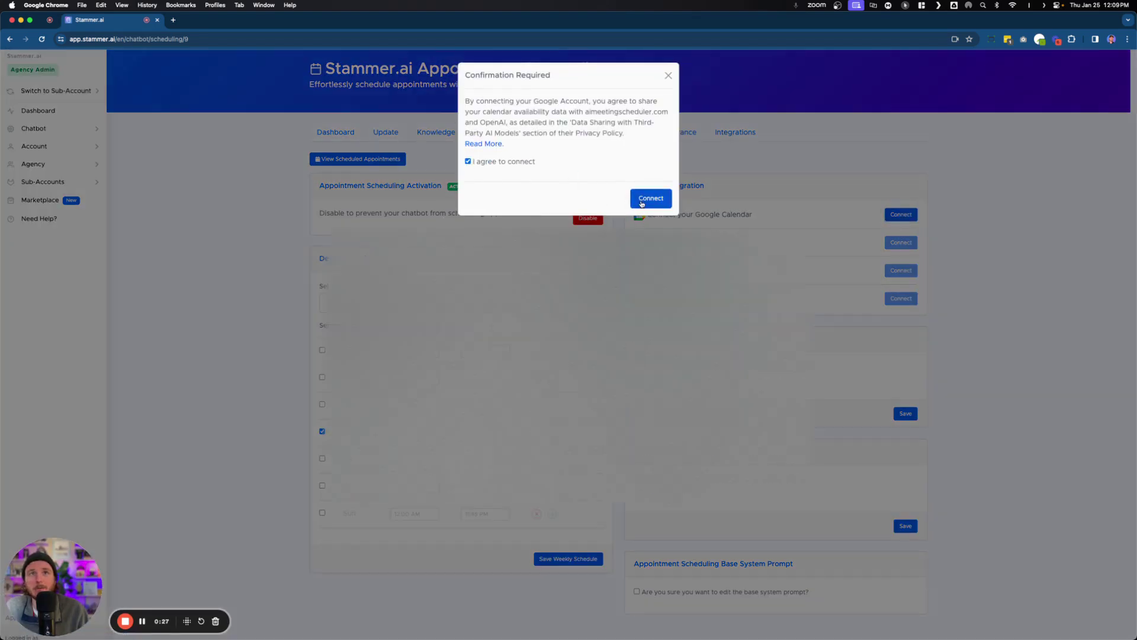
# Confirm the Google connection and pick the Google account to link with AI Meeting Scheduler.
pyautogui.click(636, 202)
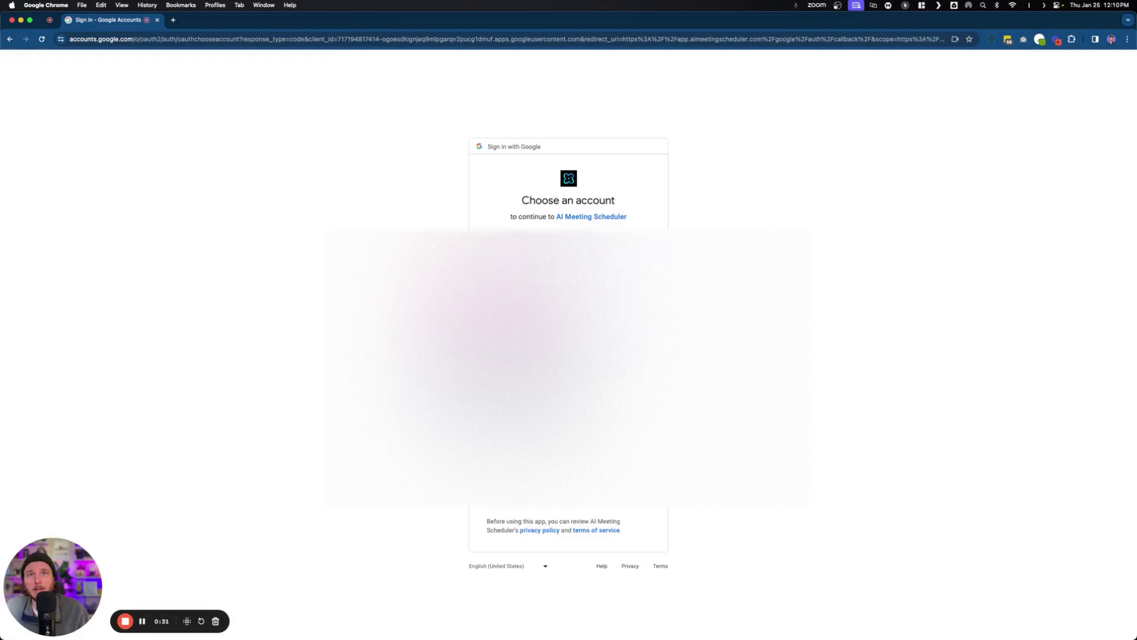
pyautogui.click(569, 258)
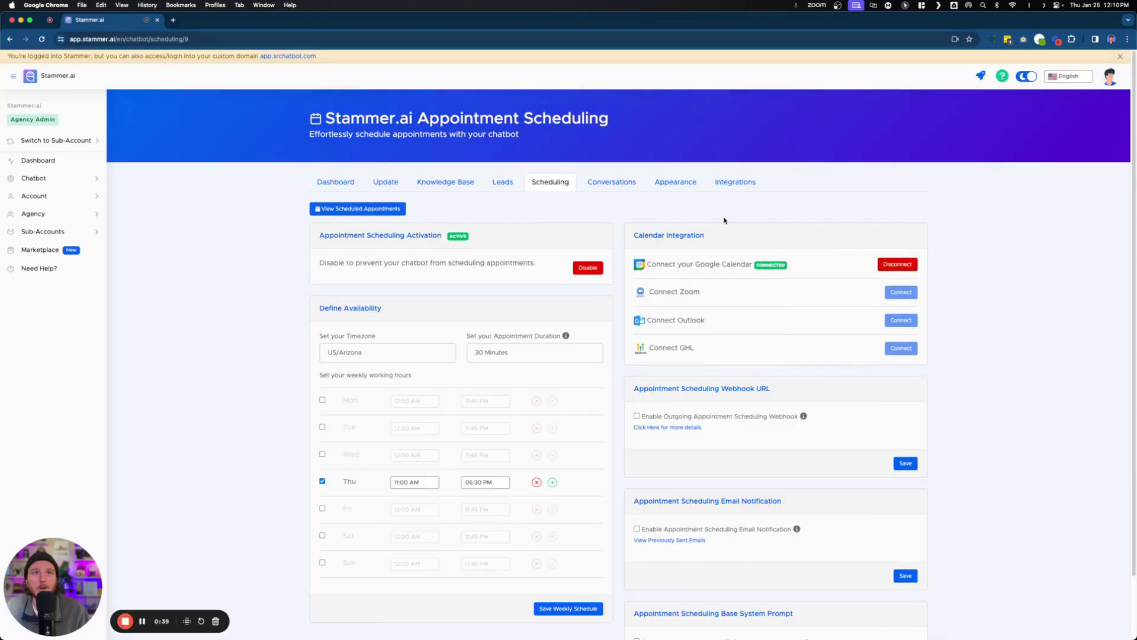
pyautogui.scroll(-2, 712, 221)
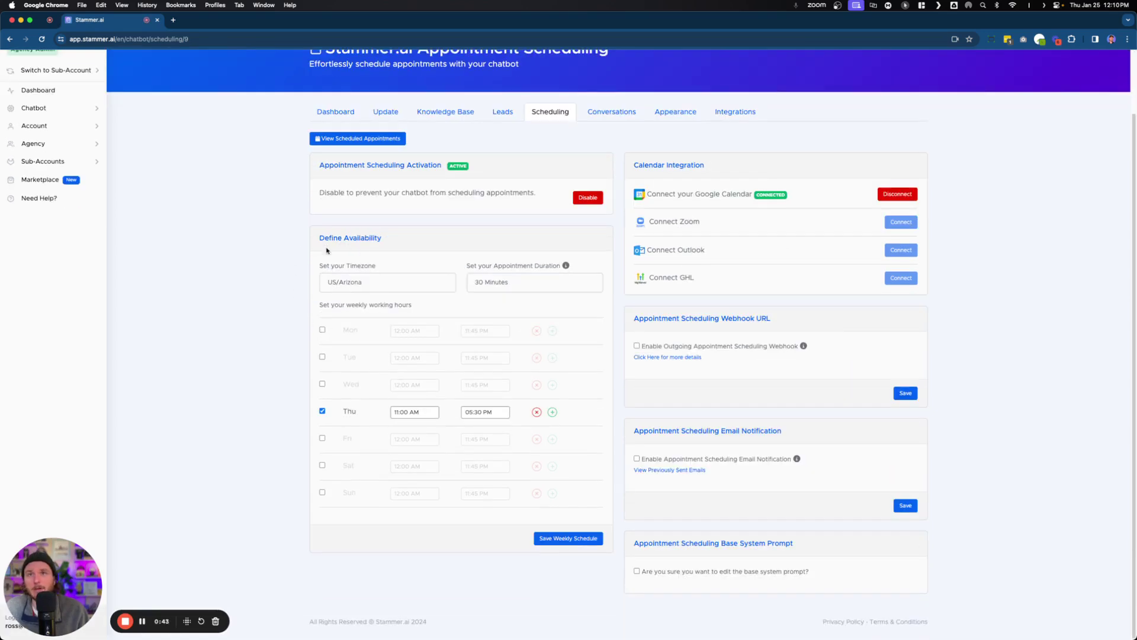
# Keep US/Arizona as the timezone and make Wednesday and Tuesday available days.
pyautogui.click(351, 282)
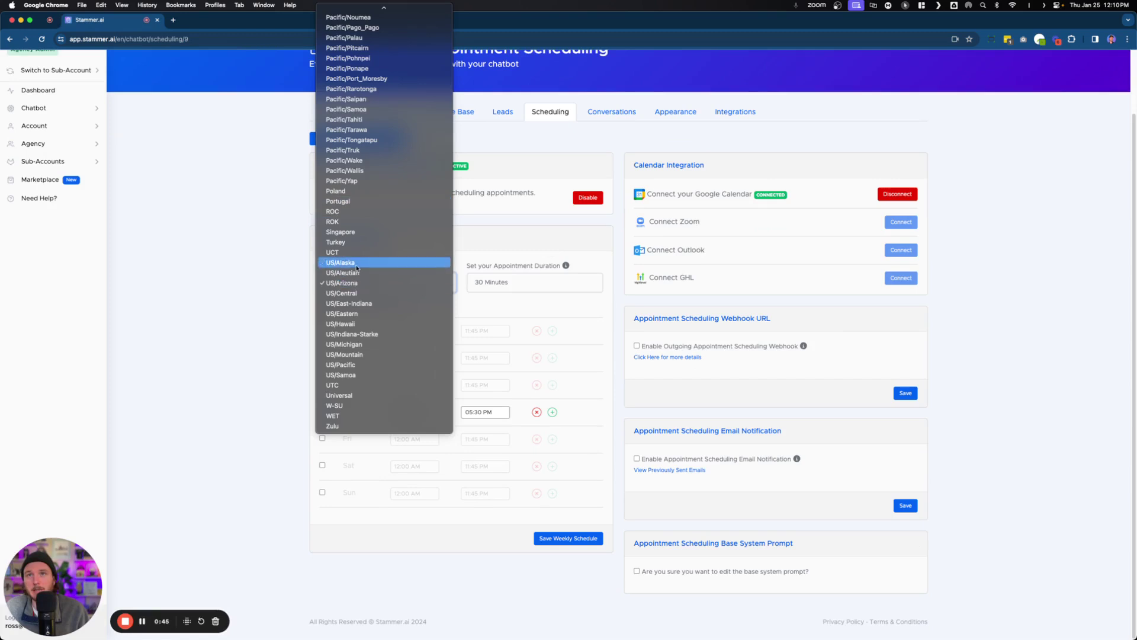
pyautogui.click(352, 283)
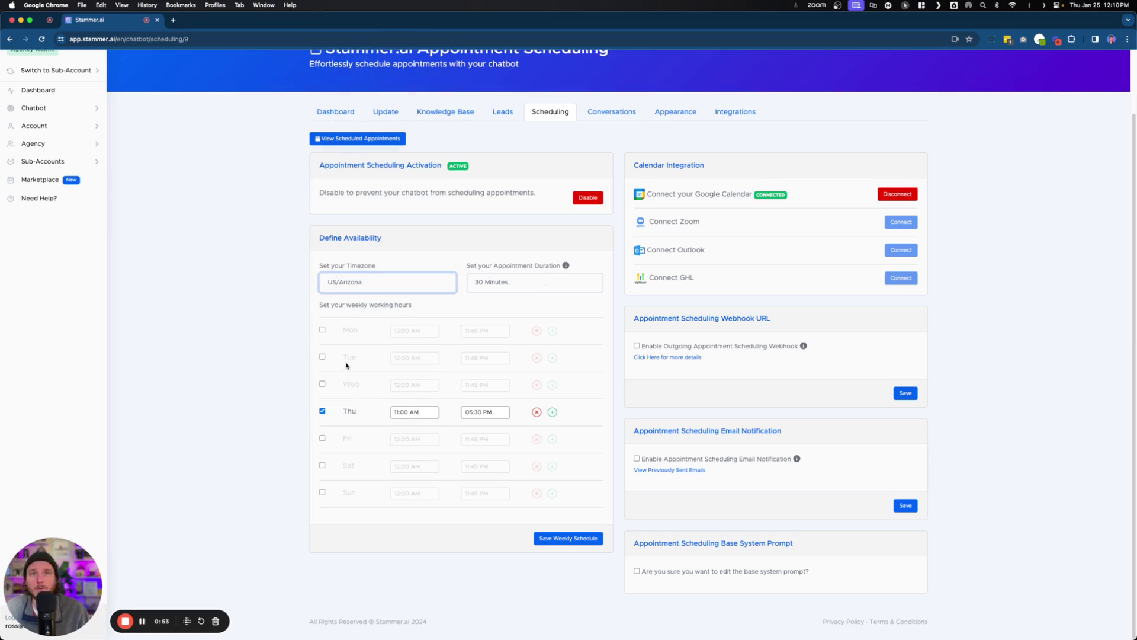
pyautogui.click(323, 385)
pyautogui.click(323, 357)
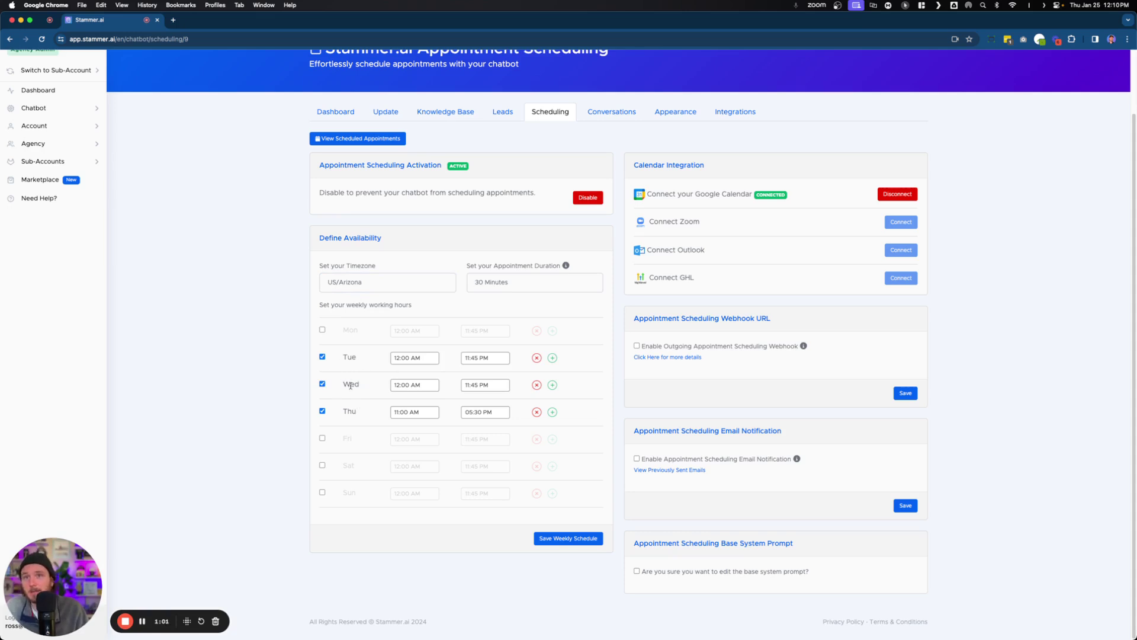
# Disable Wednesday and Tuesday, and end Thursday's first slot at 1:00 PM.
pyautogui.click(322, 384)
pyautogui.click(323, 357)
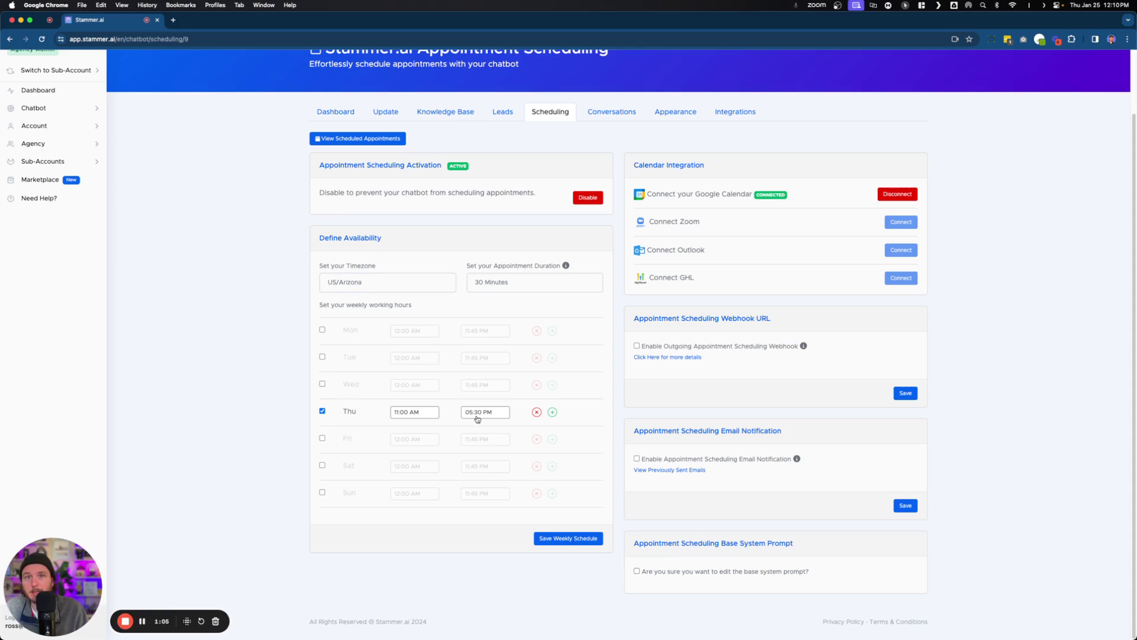
pyautogui.click(484, 420)
pyautogui.scroll(5, 484, 462)
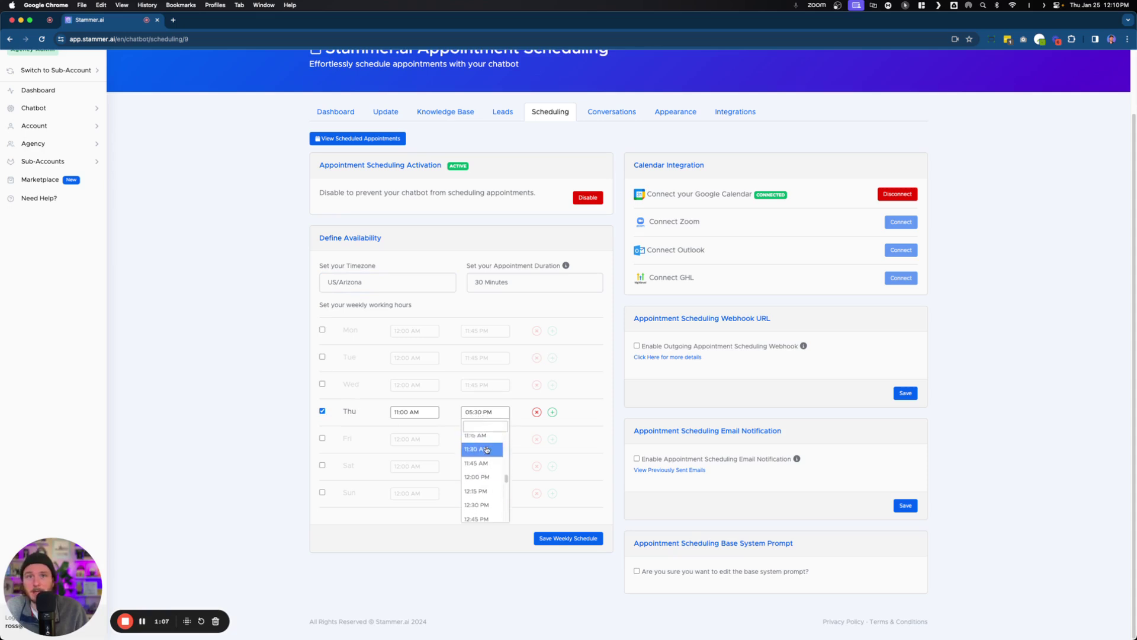
pyautogui.click(480, 485)
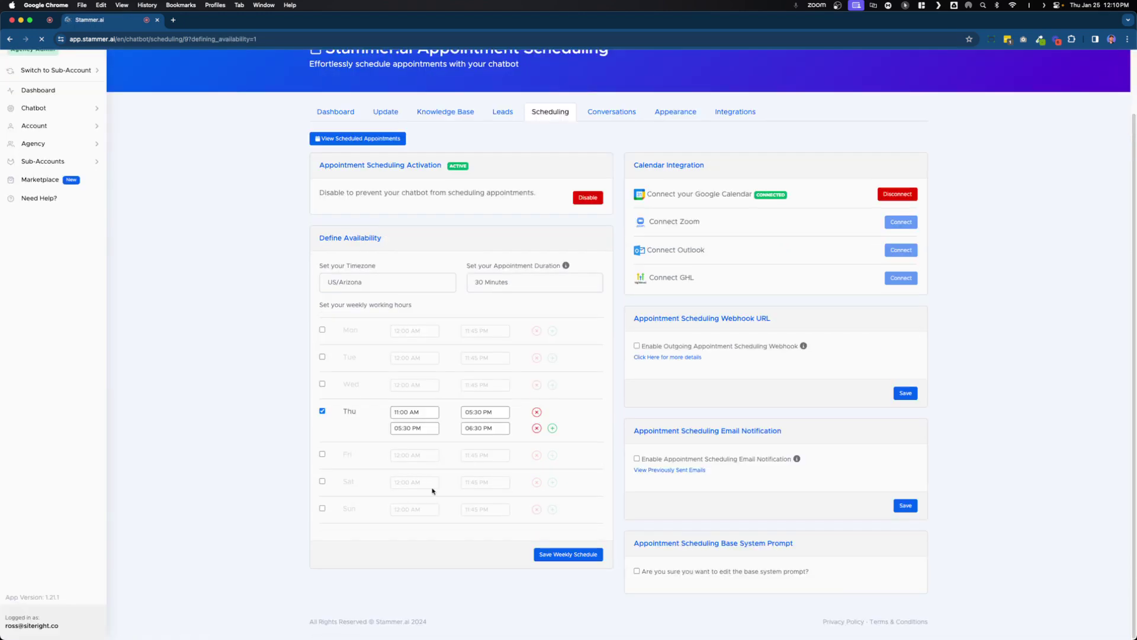
# Keep Thursday's second slot starting at 5:30 PM, confirm the 01:00 PM end, and save.
pyautogui.click(403, 430)
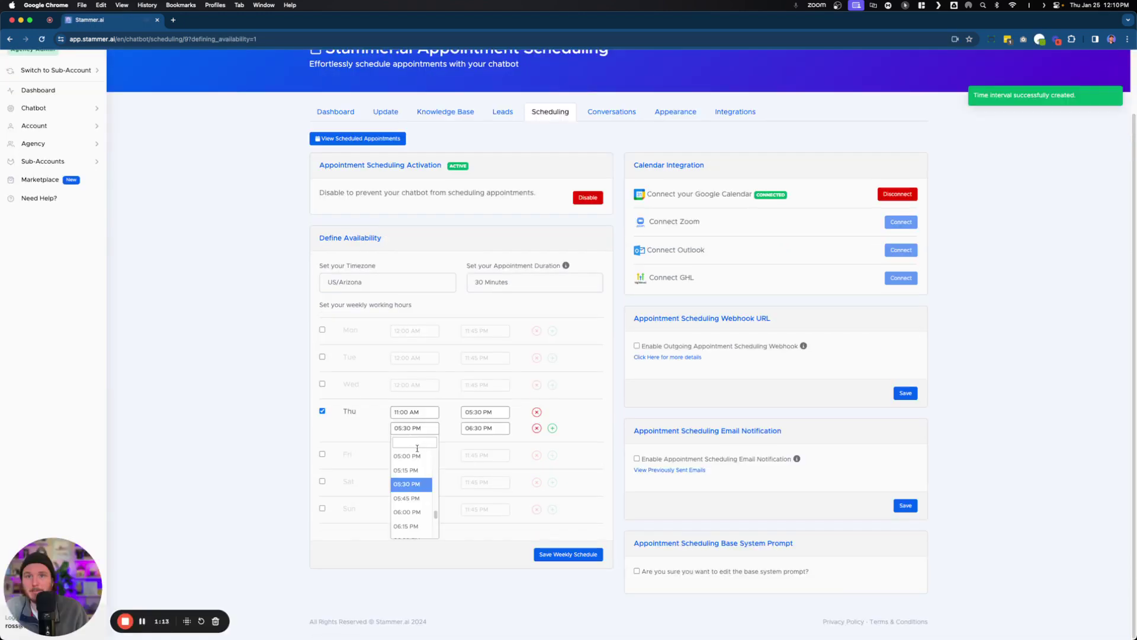
pyautogui.click(509, 445)
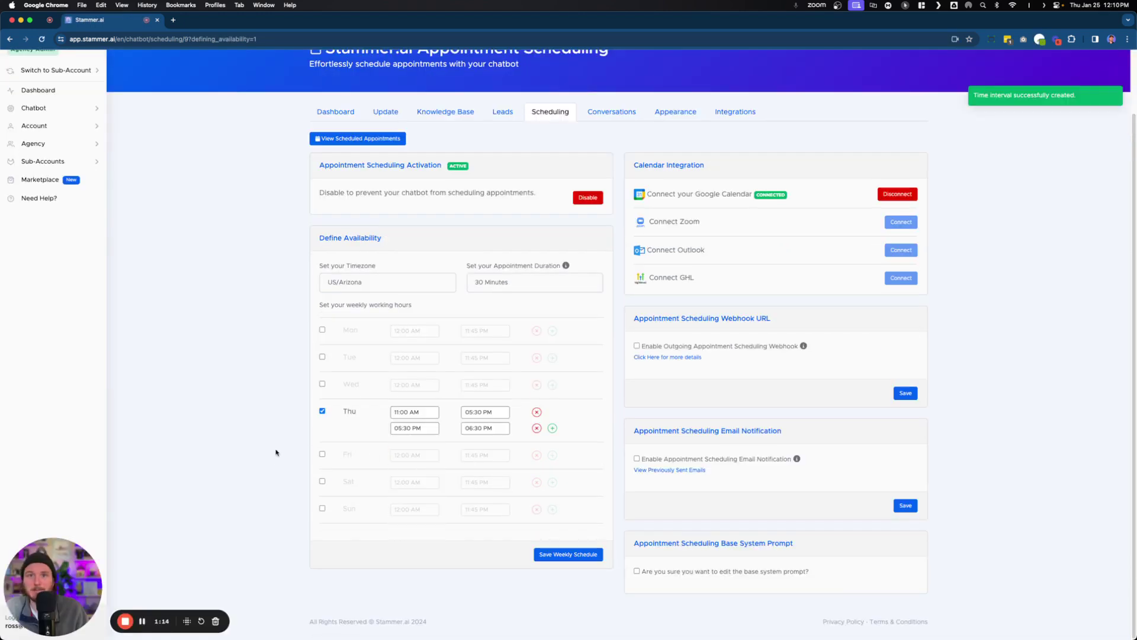
pyautogui.click(484, 414)
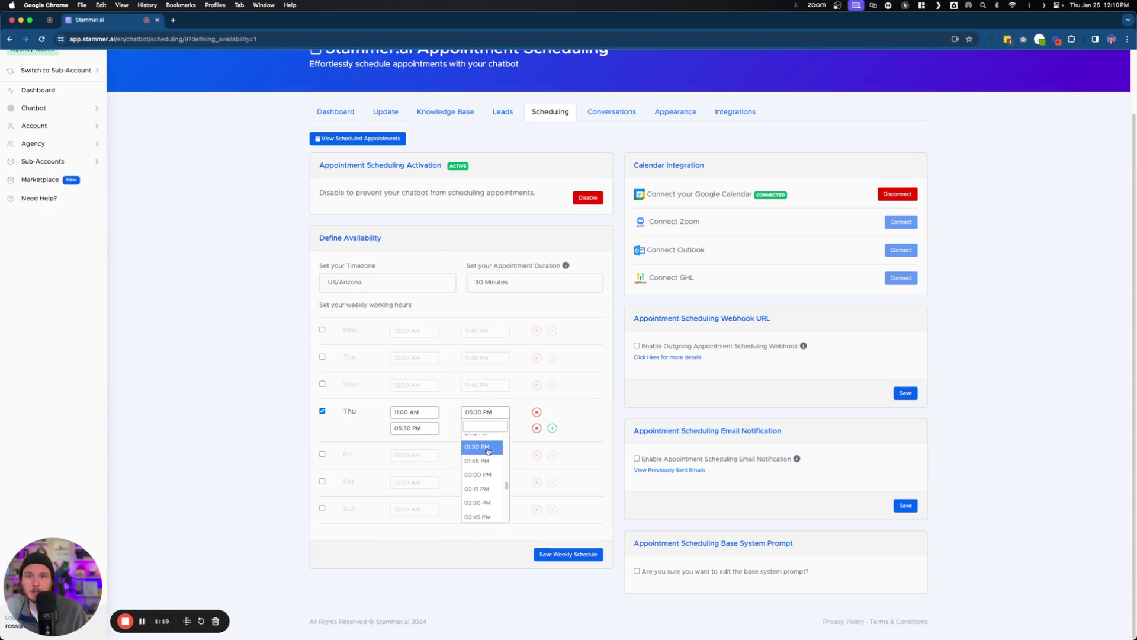
pyautogui.scroll(2, 485, 451)
pyautogui.click(488, 443)
pyautogui.click(568, 554)
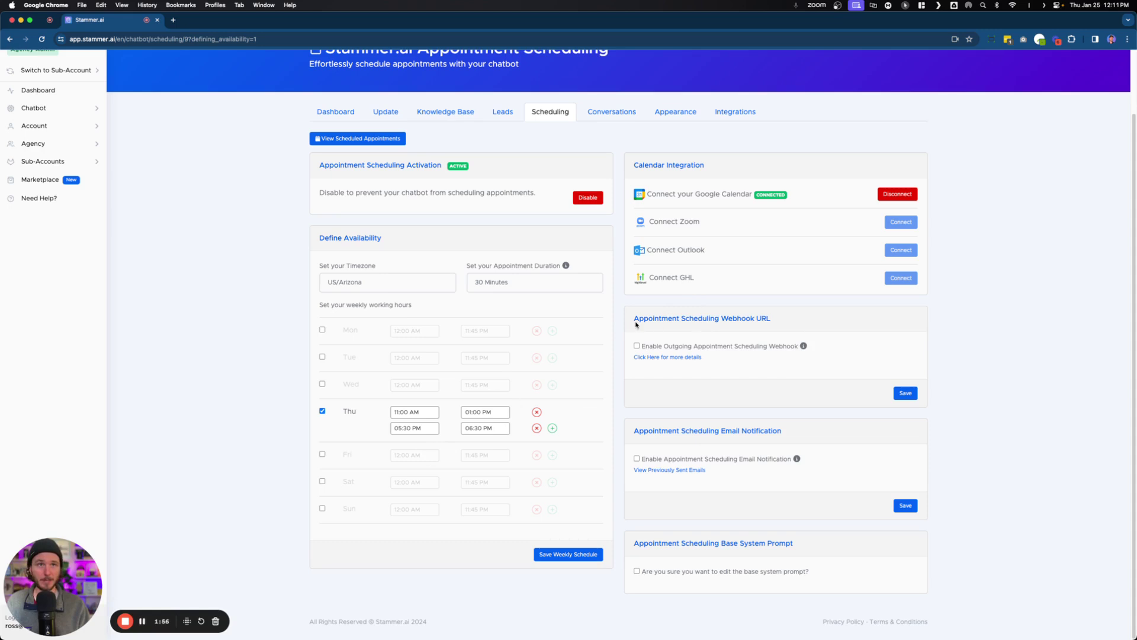
pyautogui.moveTo(638, 321)
pyautogui.mouseDown()
pyautogui.moveTo(783, 328)
pyautogui.moveTo(632, 316)
pyautogui.mouseUp()
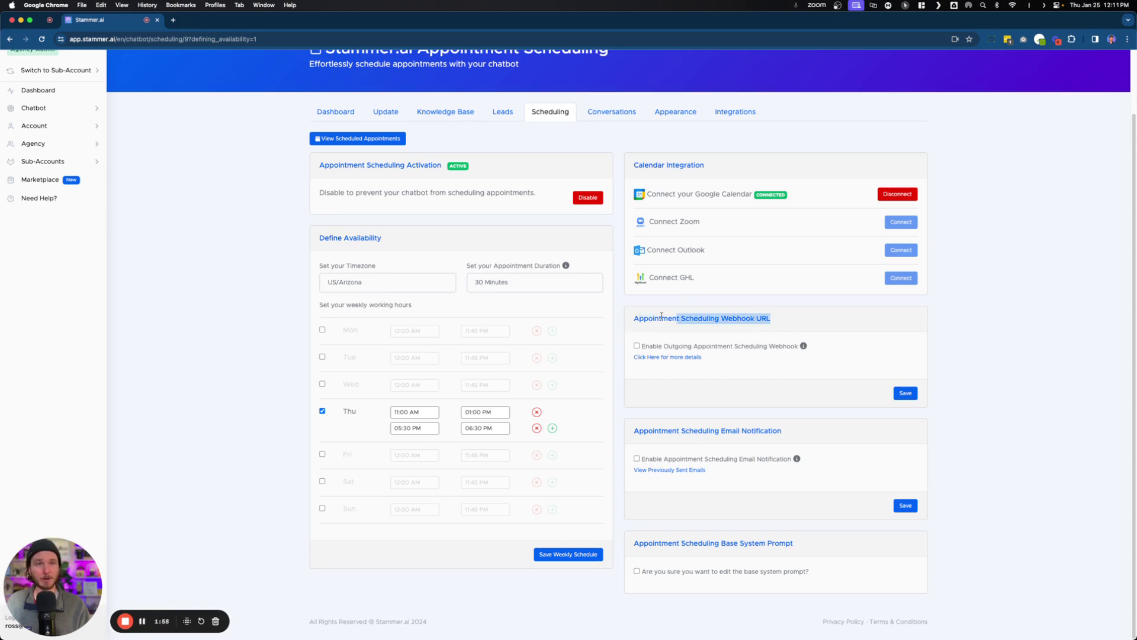
pyautogui.click(635, 318)
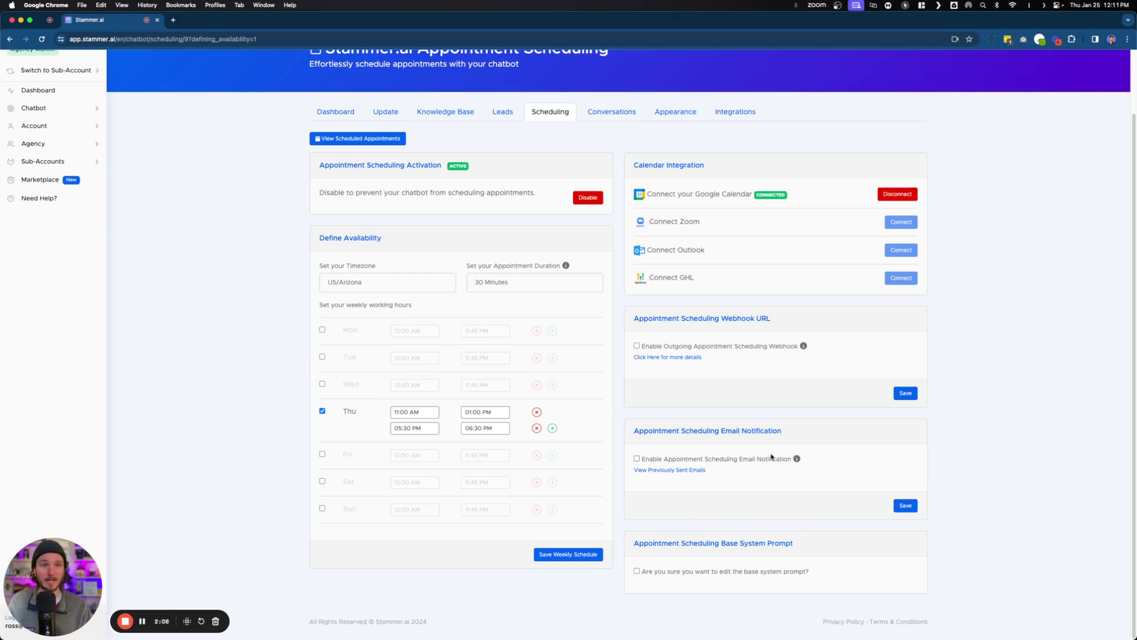
pyautogui.click(637, 459)
pyautogui.click(637, 458)
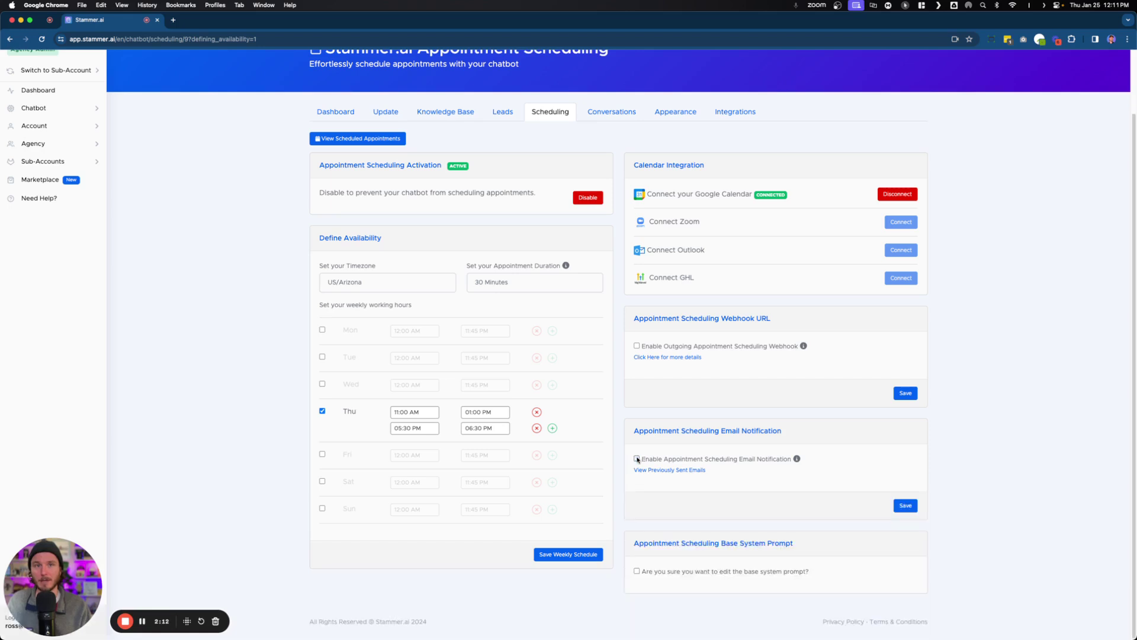
pyautogui.moveTo(683, 540); pyautogui.dragTo(838, 552)
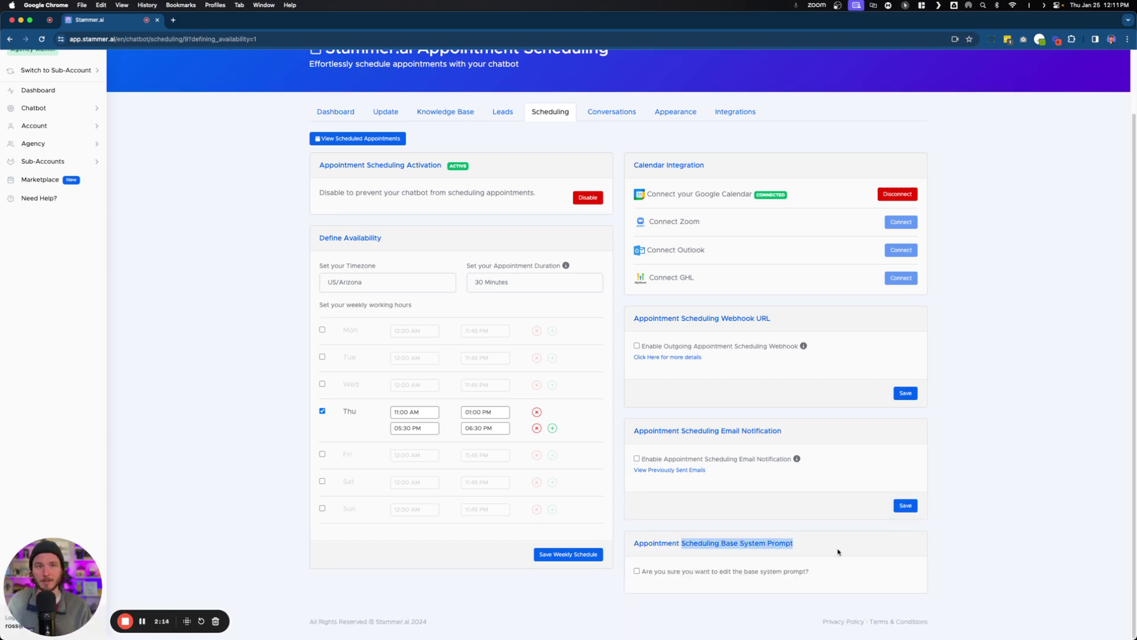
pyautogui.click(821, 544)
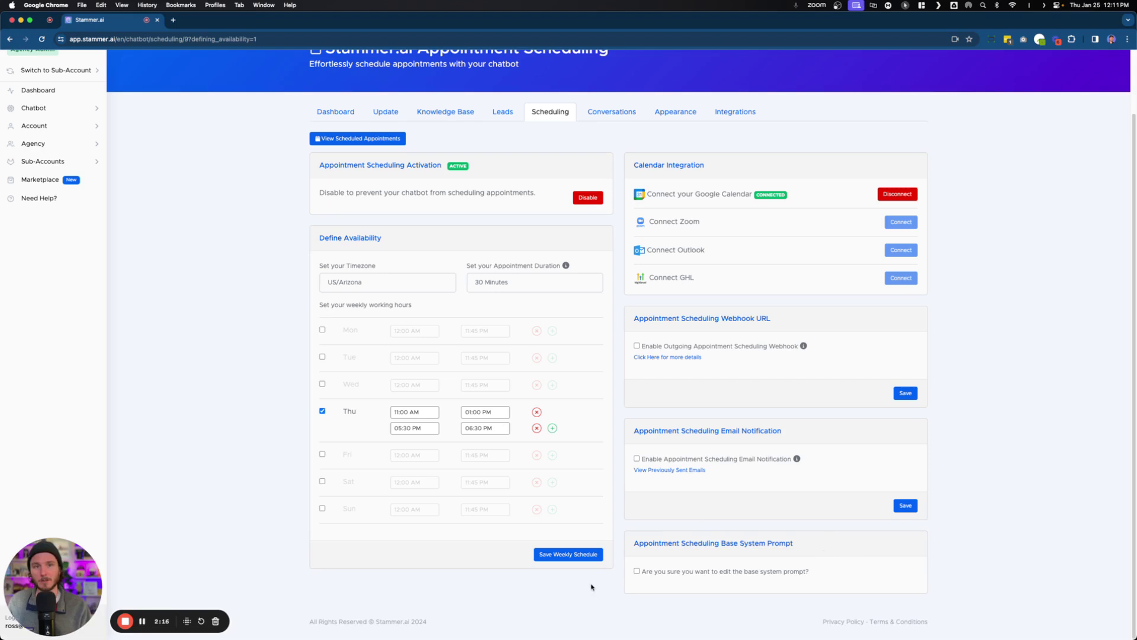
pyautogui.click(636, 571)
pyautogui.scroll(-3, 613, 525)
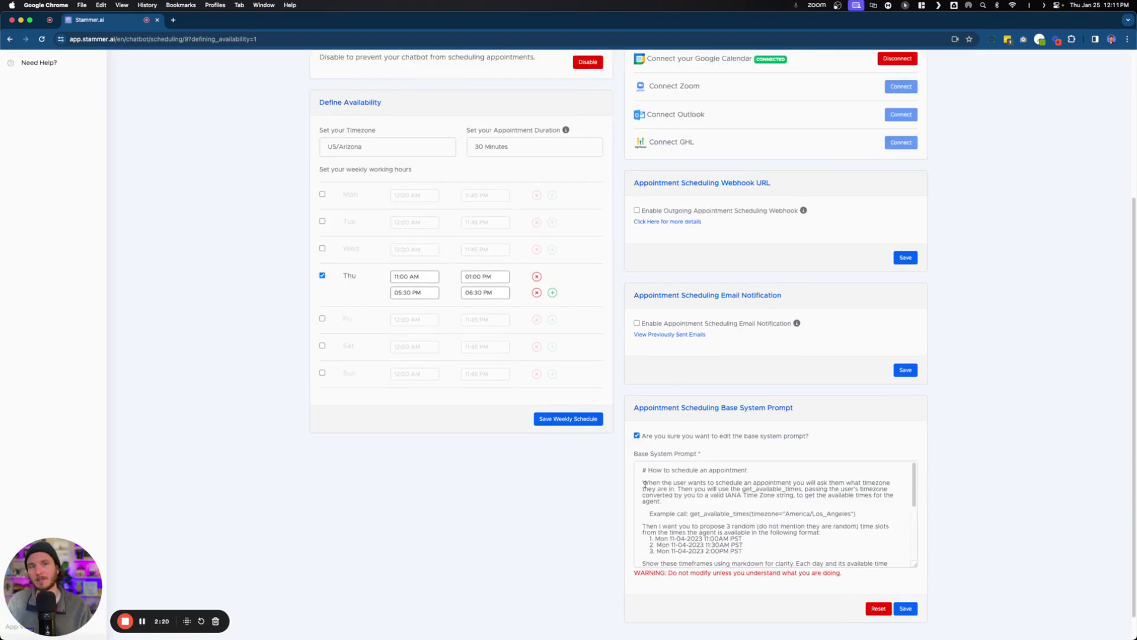
pyautogui.scroll(-1, 679, 500)
pyautogui.scroll(-2, 671, 507)
pyautogui.scroll(-2, 675, 505)
pyautogui.scroll(-3, 684, 498)
pyautogui.scroll(10, 691, 494)
pyautogui.moveTo(635, 575); pyautogui.dragTo(757, 578)
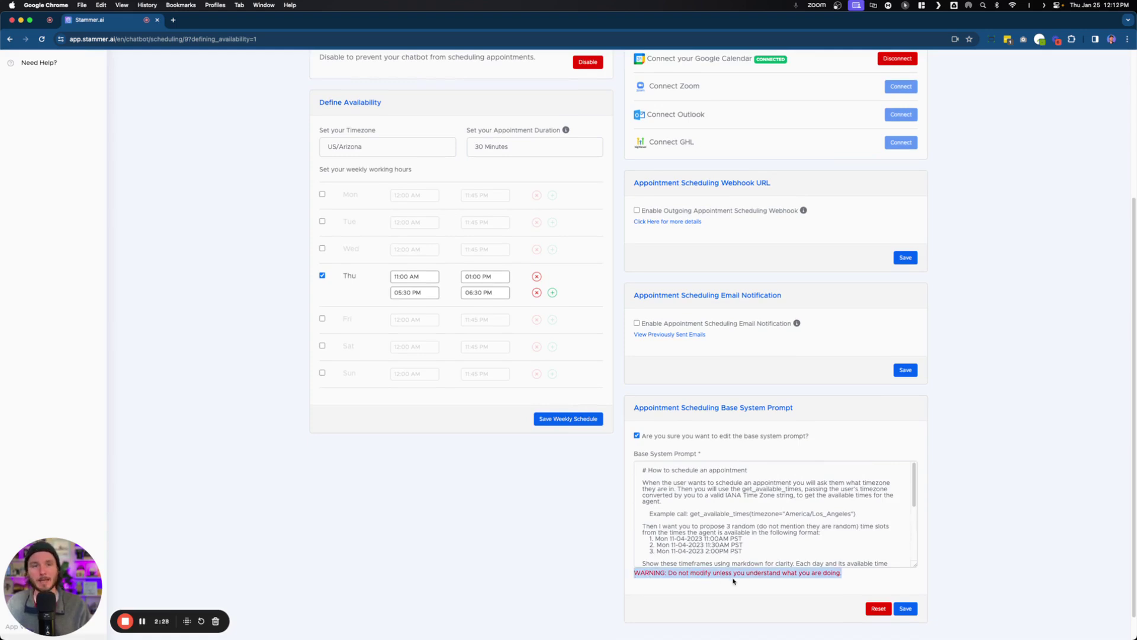
pyautogui.click(637, 435)
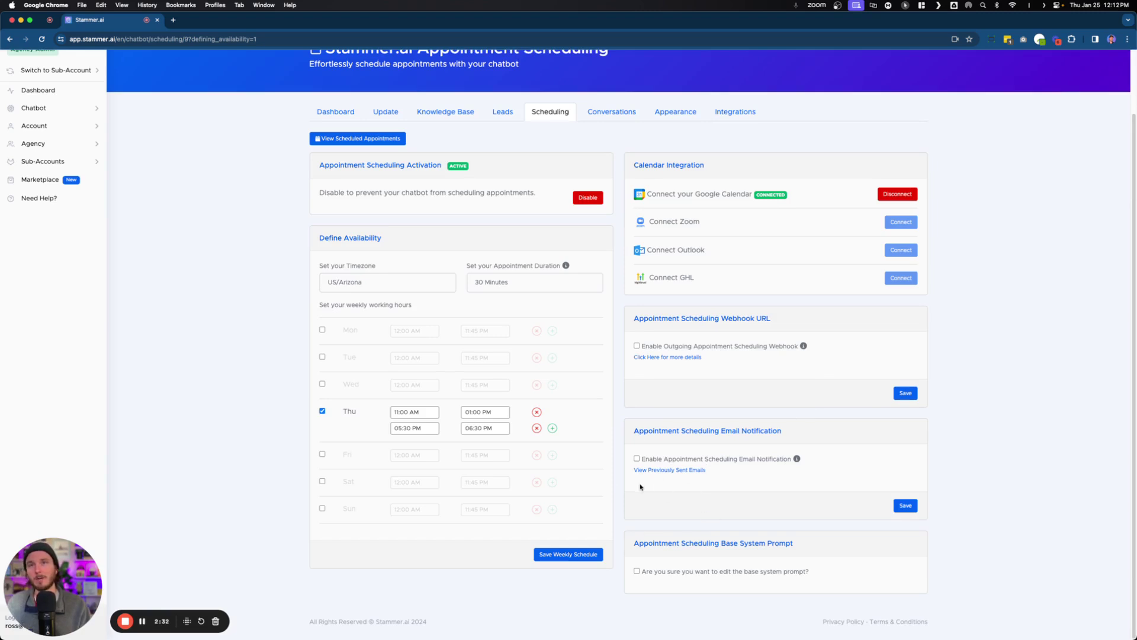
pyautogui.scroll(3, 639, 486)
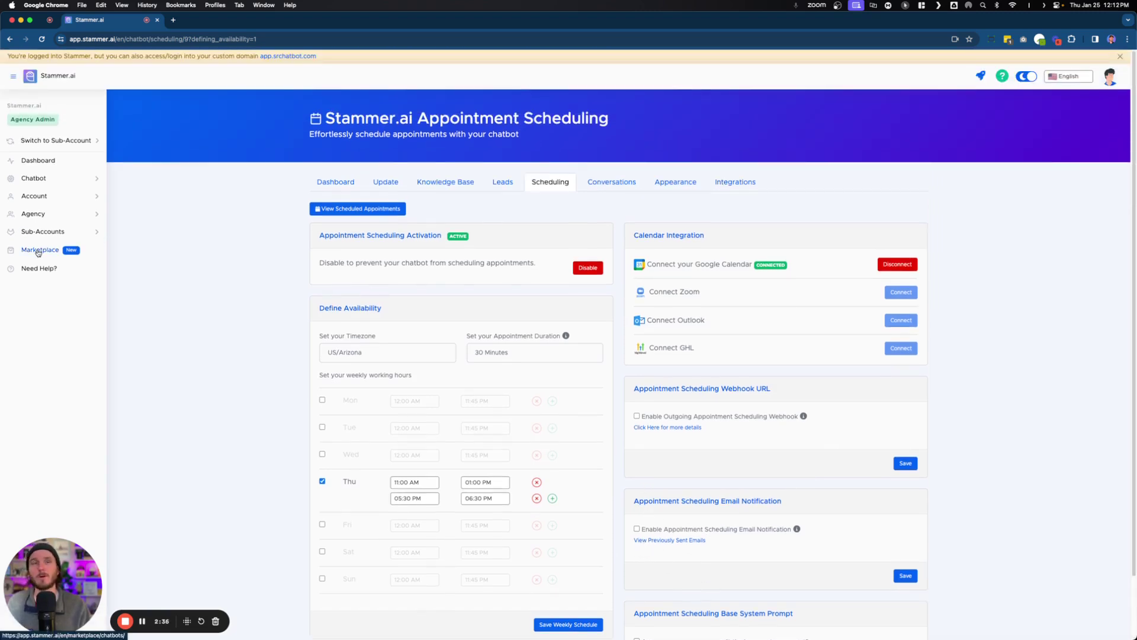
# Go to the Chatbot Marketplace from the sidebar and reload the page.
pyautogui.click(38, 252)
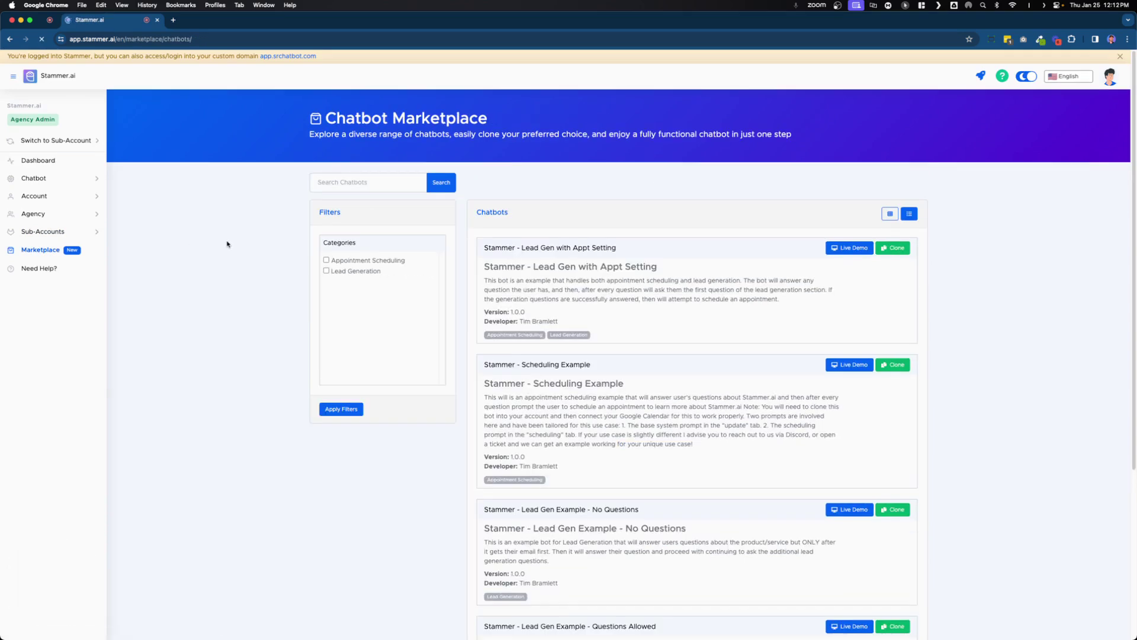
pyautogui.scroll(-2, 616, 261)
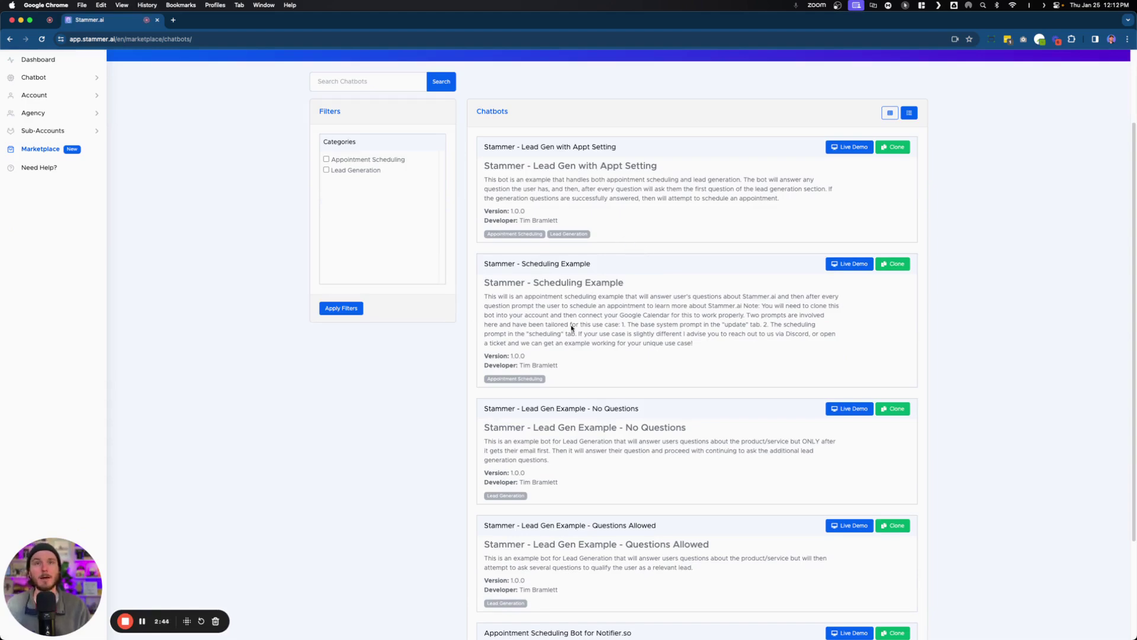
pyautogui.scroll(2, 544, 323)
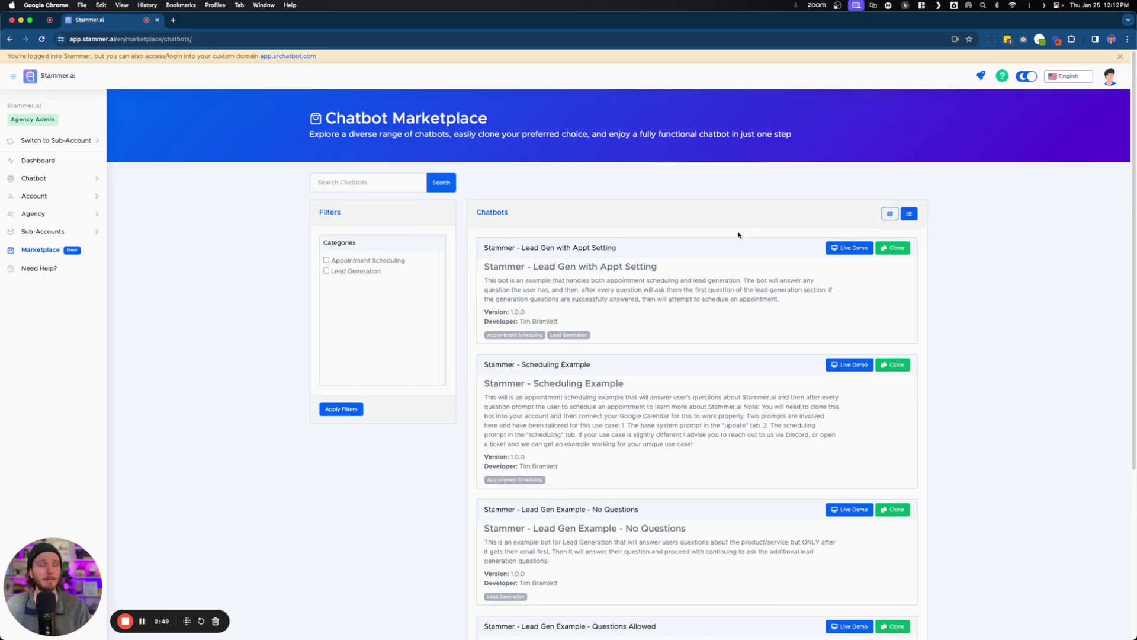
pyautogui.press('super+bracketleft')
pyautogui.press('super+bracketright')
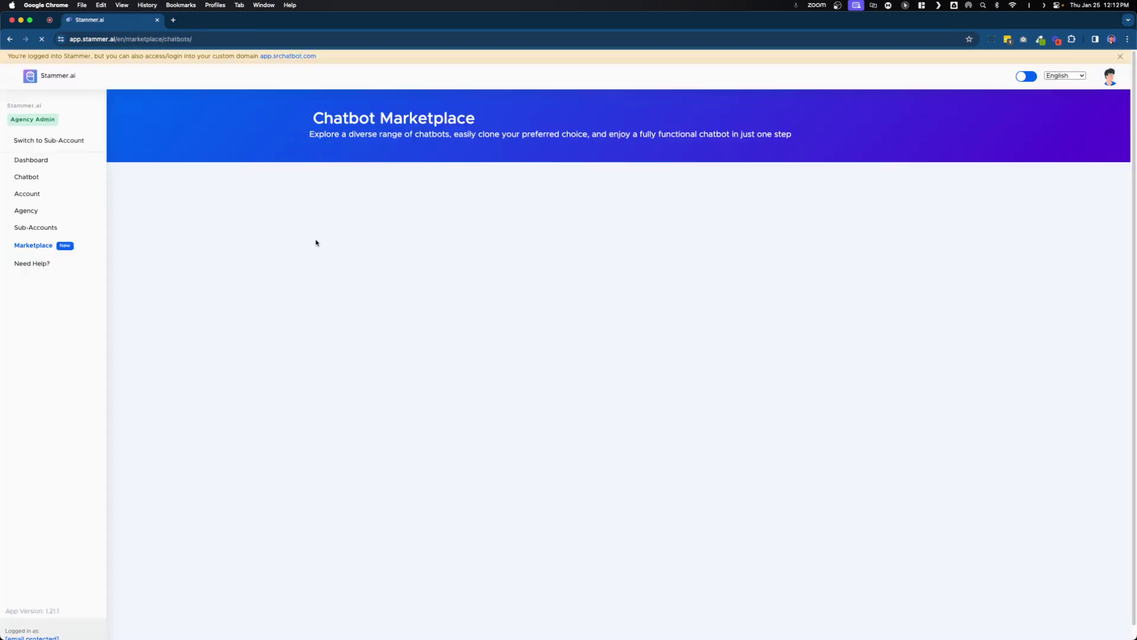